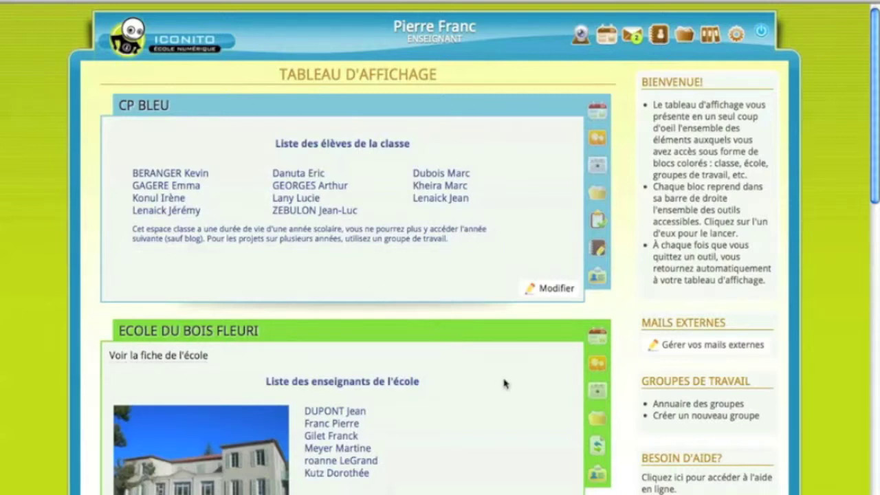
Go to the list of work groups in the school directory
scroll(505, 385, down, 5)
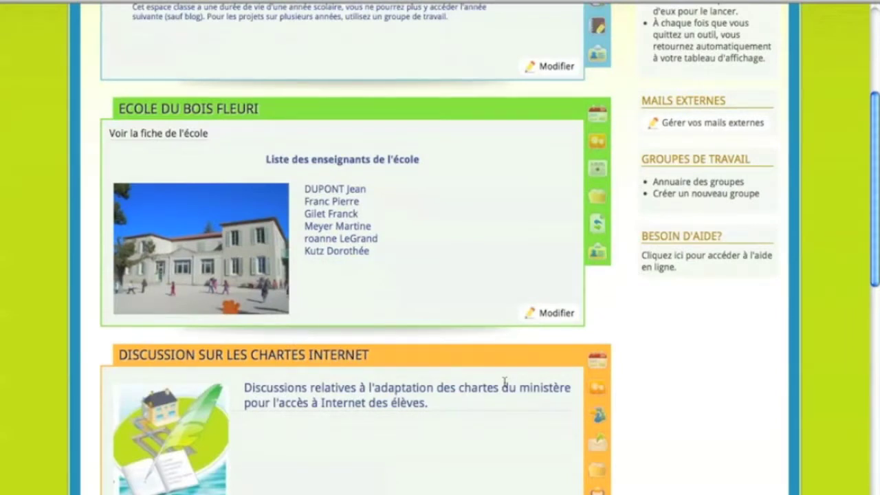
scroll(504, 384, down, 1)
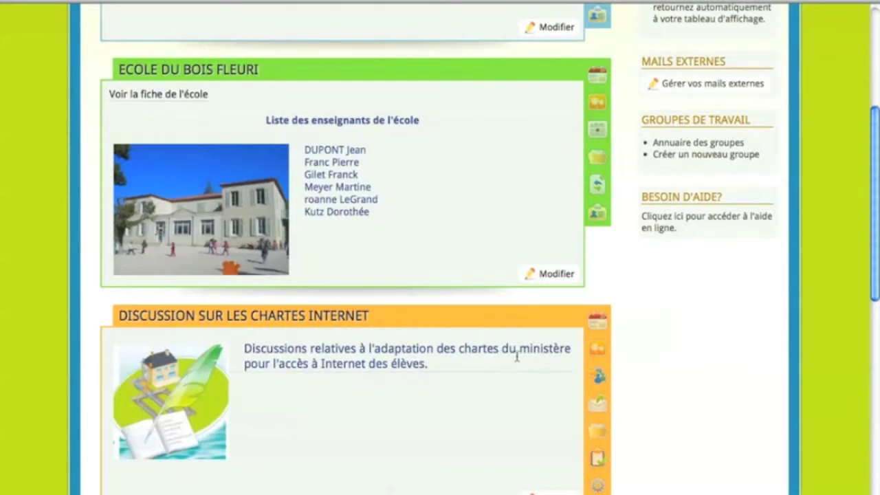
mouse_move(595, 359)
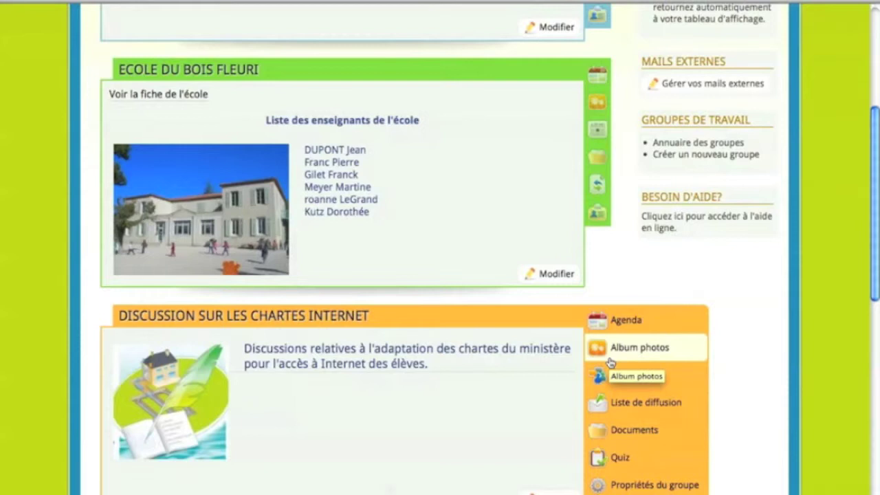
scroll(482, 282, up, 5)
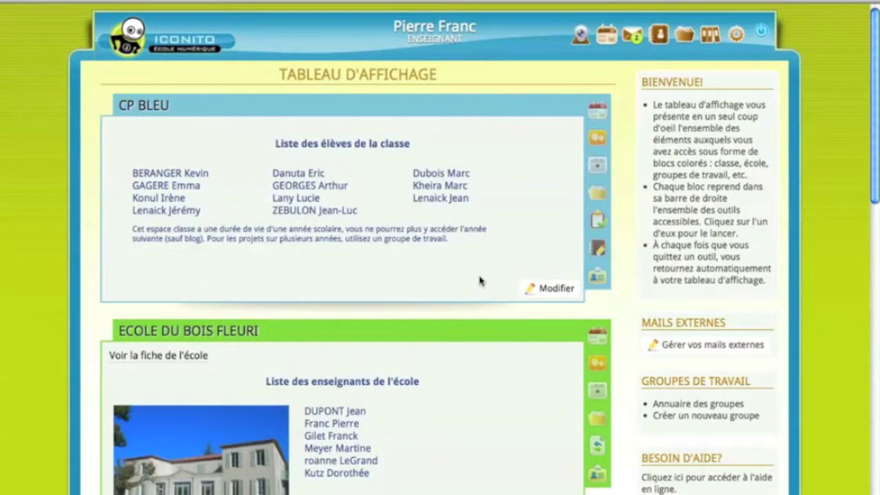
click(658, 34)
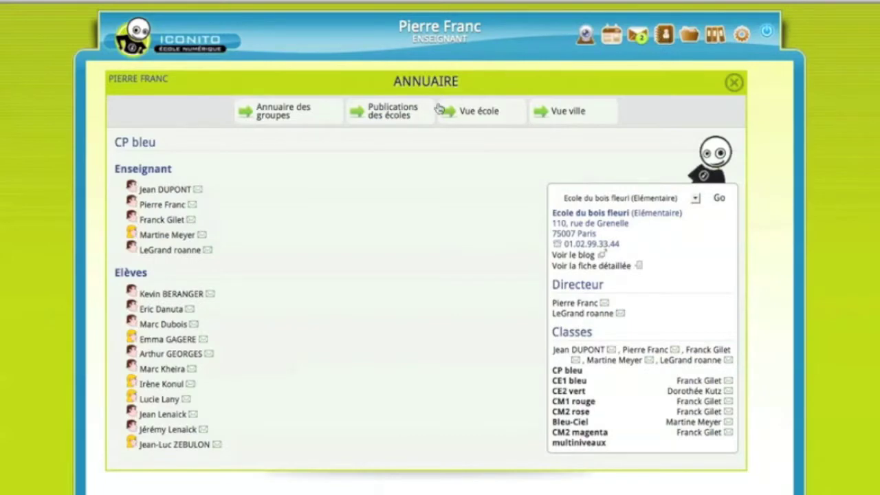
click(324, 120)
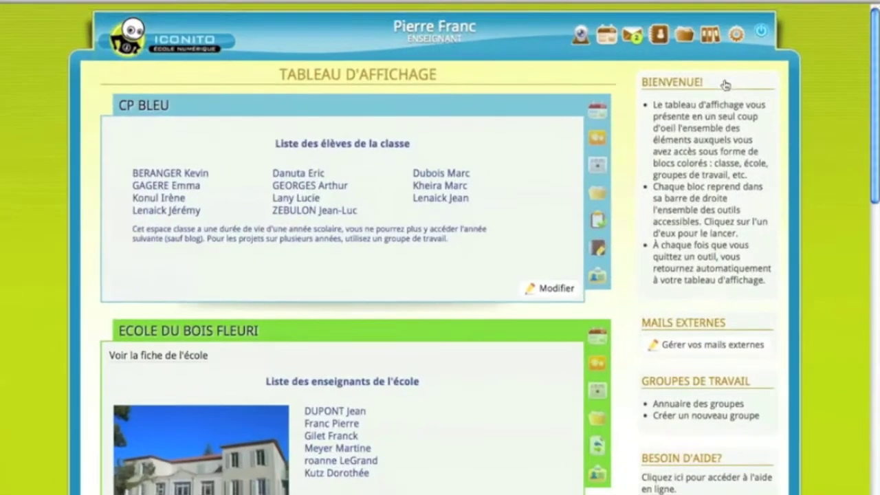
scroll(725, 83, down, 3)
scroll(726, 82, down, 3)
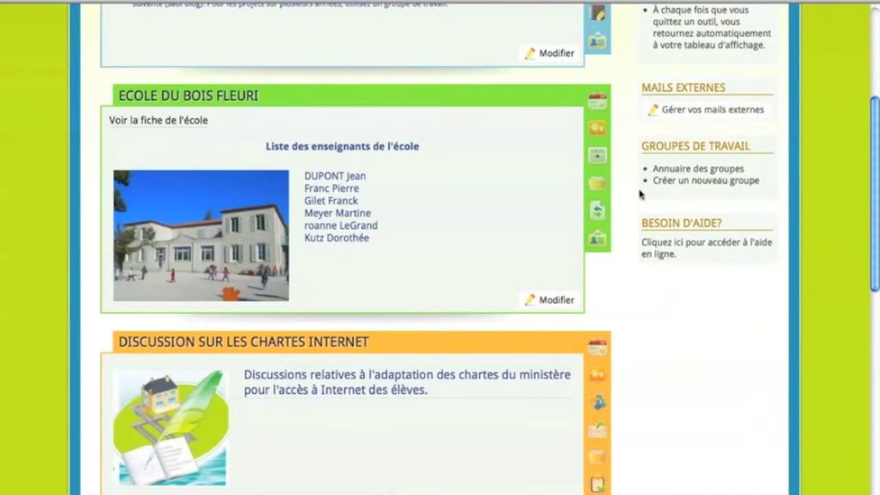
Start a new work group titled 'Préparation de la fete de l'école' and write its description
click(709, 182)
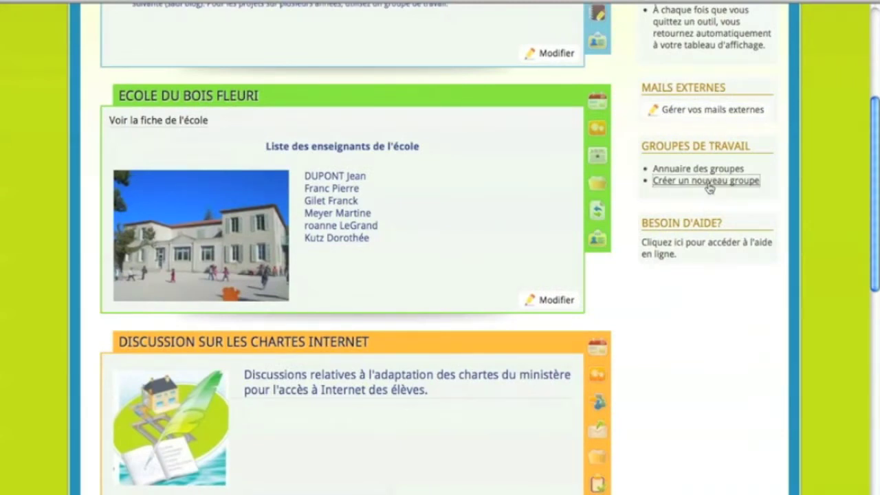
click(275, 153)
text(Préparation de la fete de l'école)
click(275, 206)
text(Compte-rendu des réunion s et répartition des taches pour p)
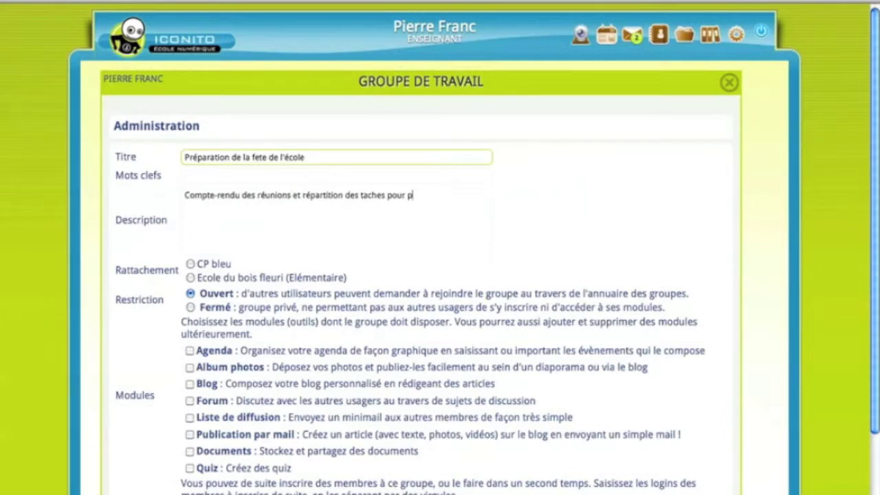
text(réparer la fete. Tuos les volontaires qui souhaitent donner un coup de main sont les bienvenus !)
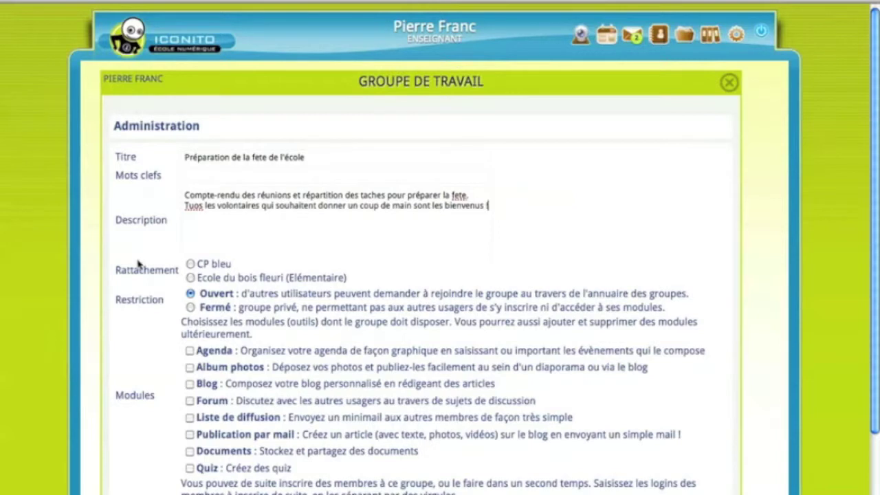
Attach the group to Ecole du bois fleuri and keep its access Ouvert
click(191, 277)
click(192, 307)
click(190, 293)
scroll(152, 328, down, 3)
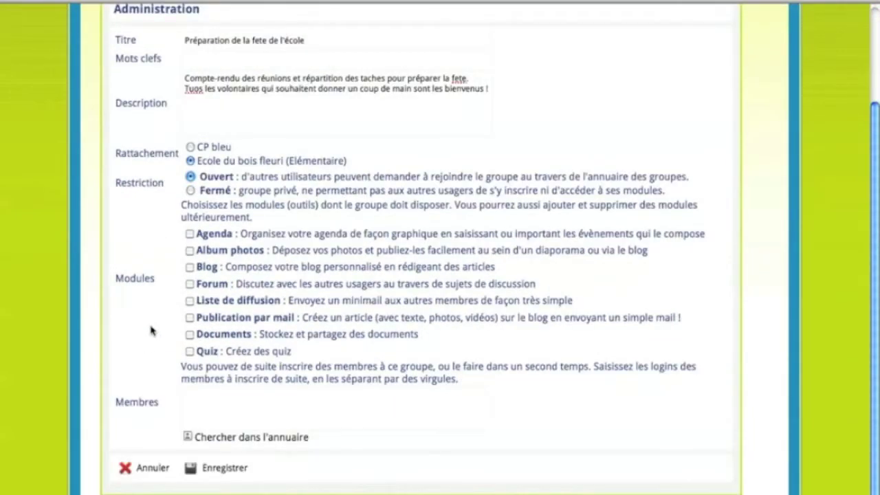
Tick the Agenda, Forum and Liste de diffusion modules for the new group
click(190, 234)
click(190, 284)
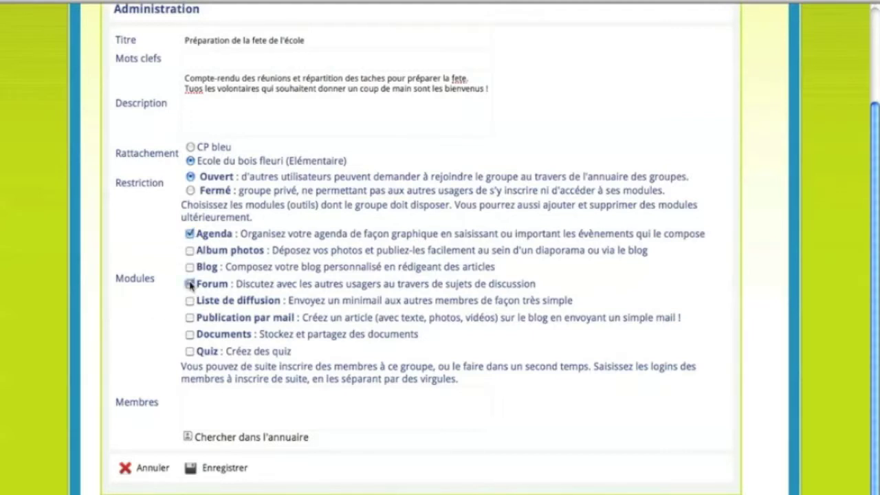
click(190, 301)
Enter two member logins, then add a pupil from the class via the directory
click(190, 392)
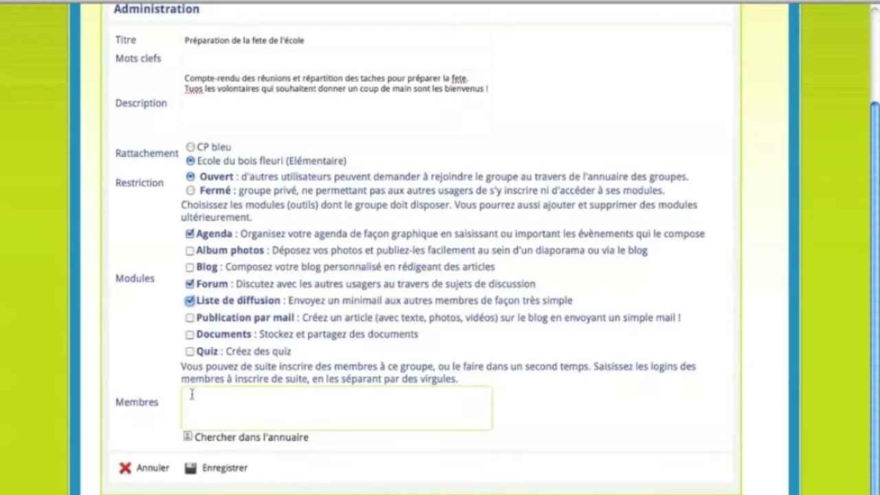
click(227, 439)
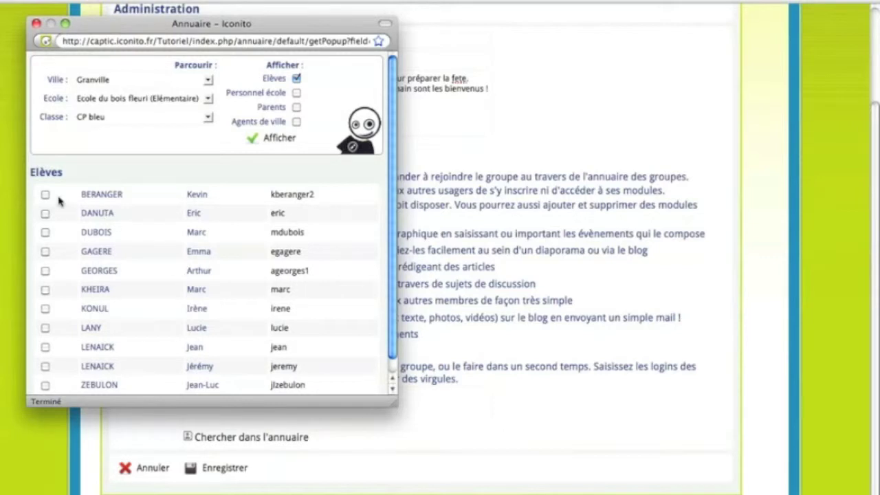
scroll(59, 200, down, 1)
click(45, 294)
List parents in the directory, add a pupil's parent, and save the group
click(297, 92)
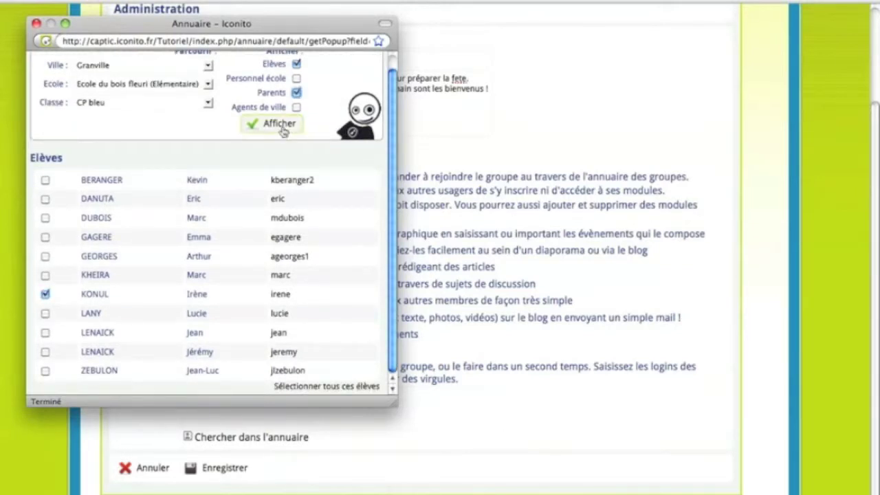
click(272, 123)
scroll(60, 301, down, 3)
scroll(60, 301, down, 5)
click(45, 190)
click(36, 23)
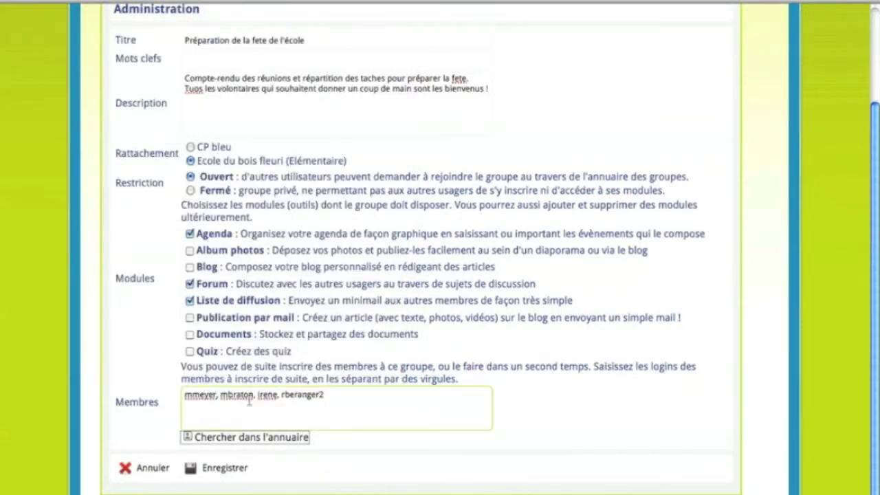
click(227, 471)
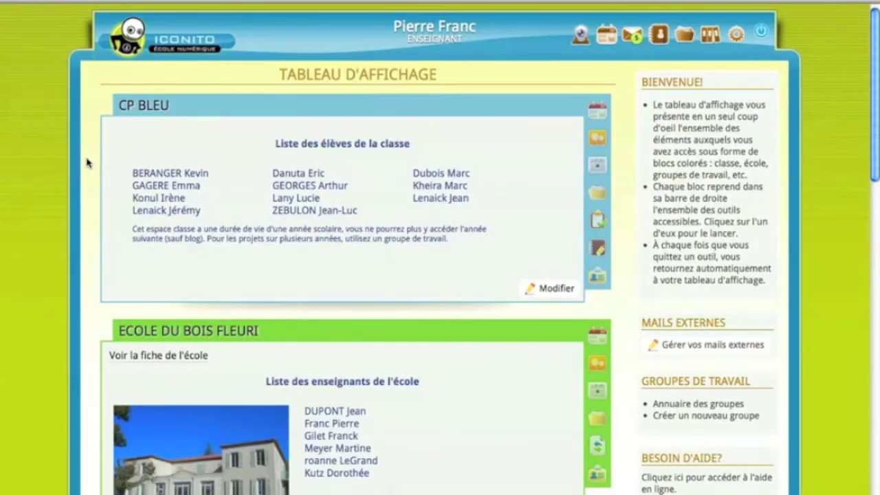
scroll(87, 162, down, 10)
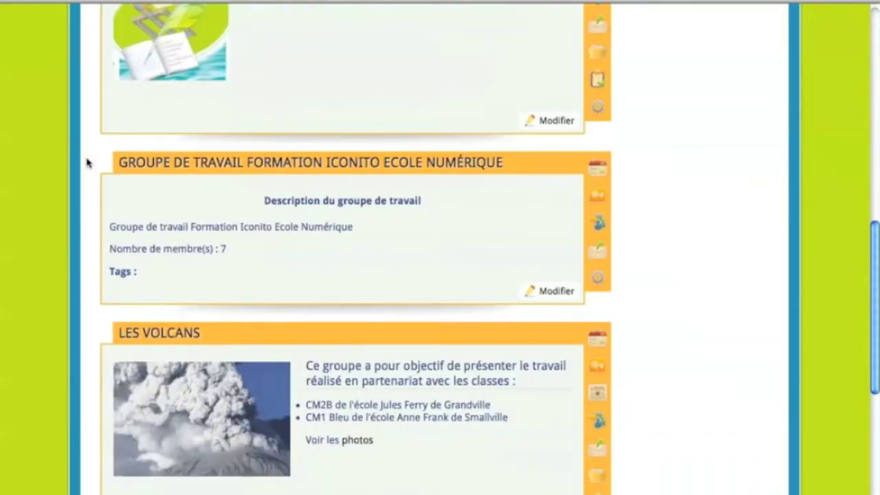
scroll(87, 162, down, 7)
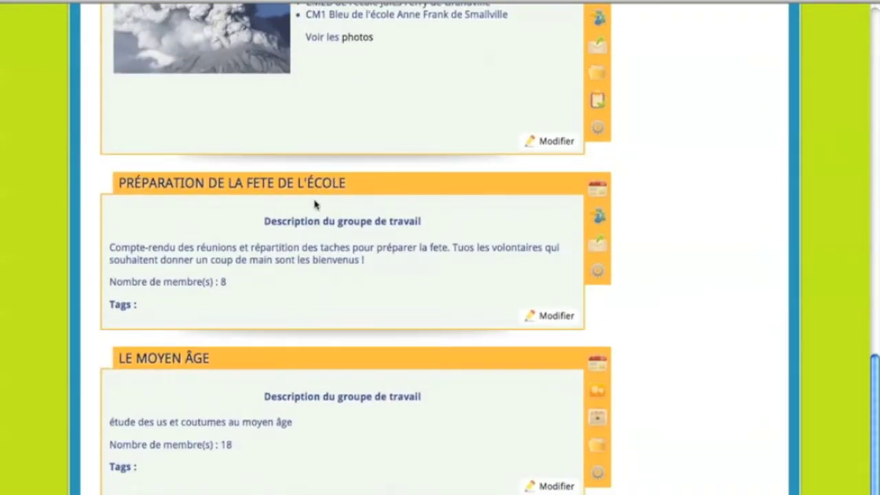
mouse_move(595, 191)
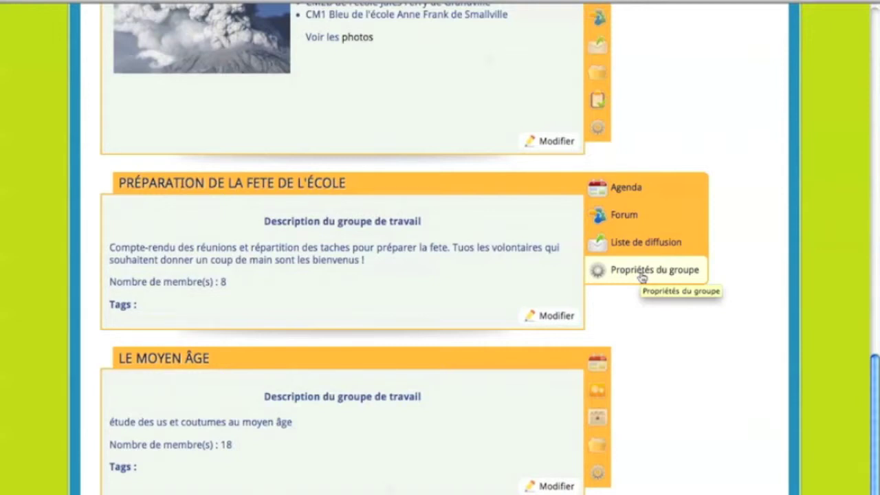
In the group's member management, accept the first pending request and refuse the second
click(641, 272)
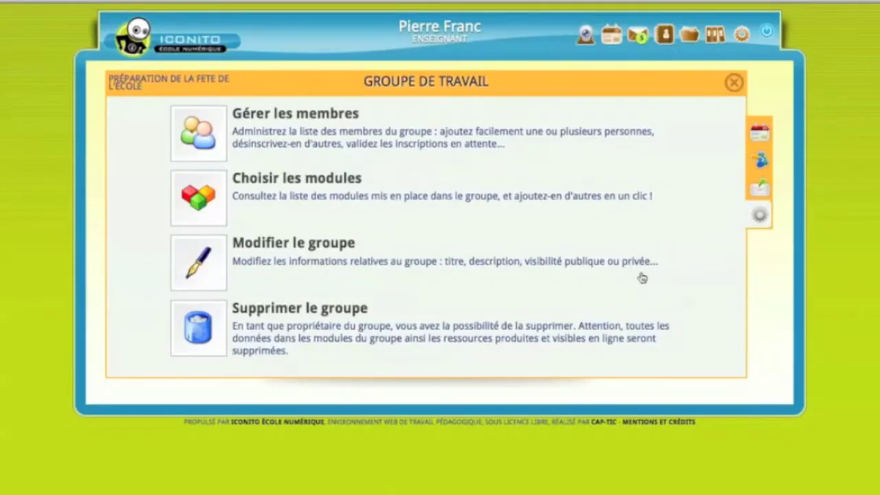
click(280, 116)
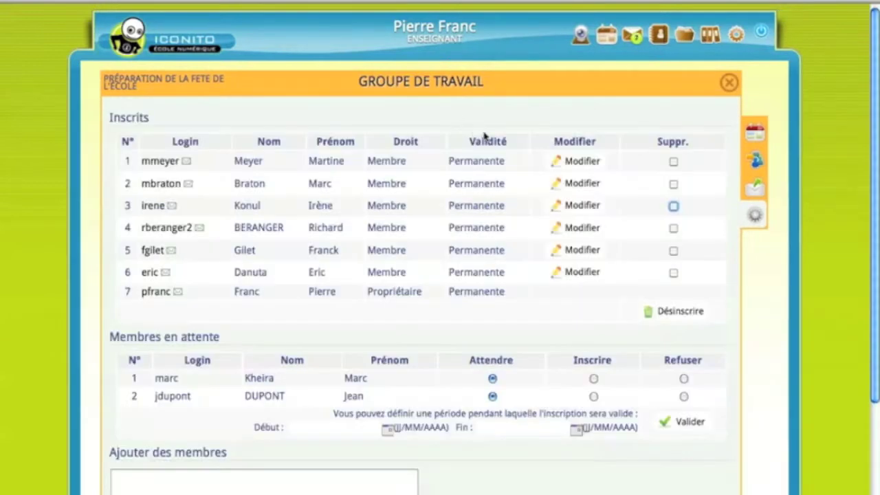
click(673, 161)
click(594, 378)
click(684, 397)
click(686, 422)
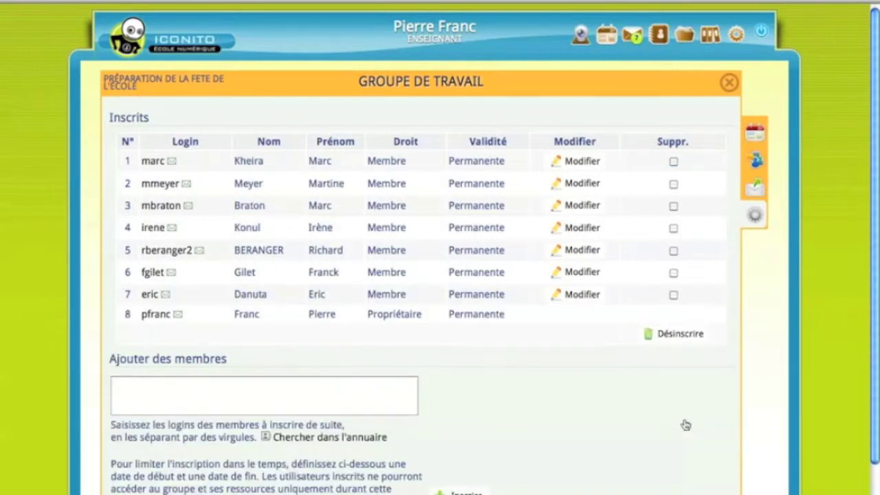
Set the newly enrolled member's access period to 12/08/2011–30/09/2011
click(576, 163)
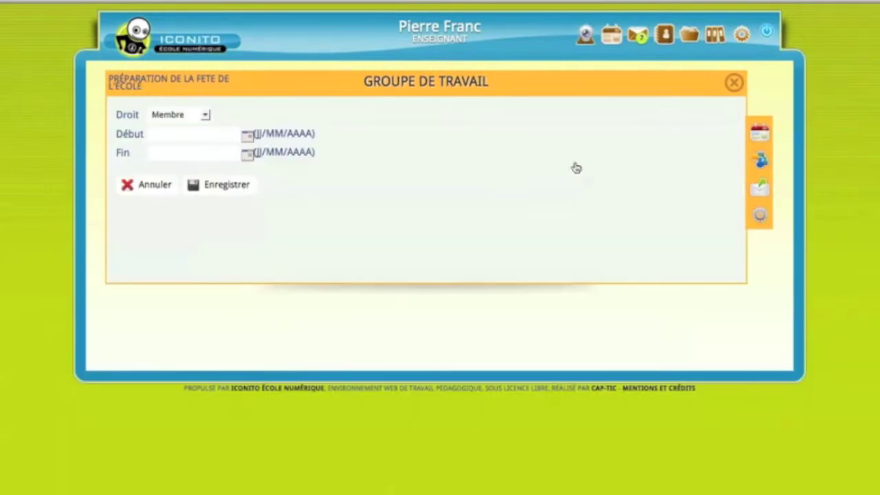
click(247, 136)
click(229, 205)
click(247, 153)
click(362, 275)
click(228, 185)
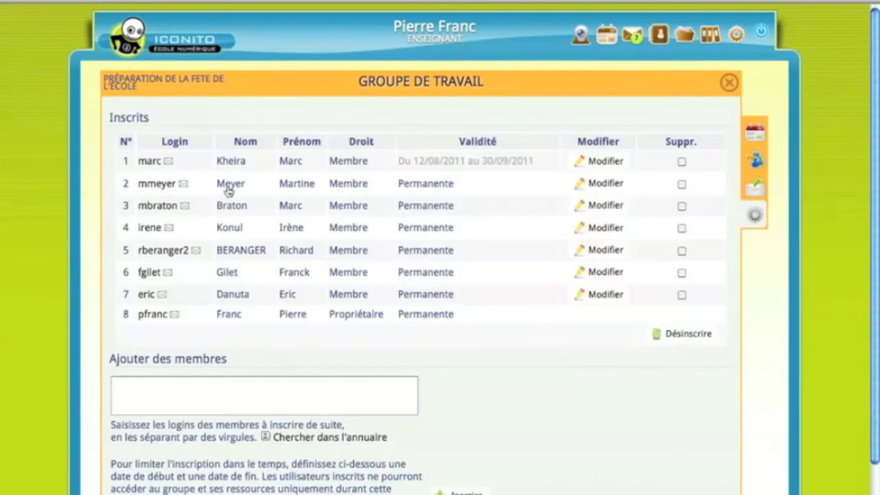
drag(398, 161, 521, 174)
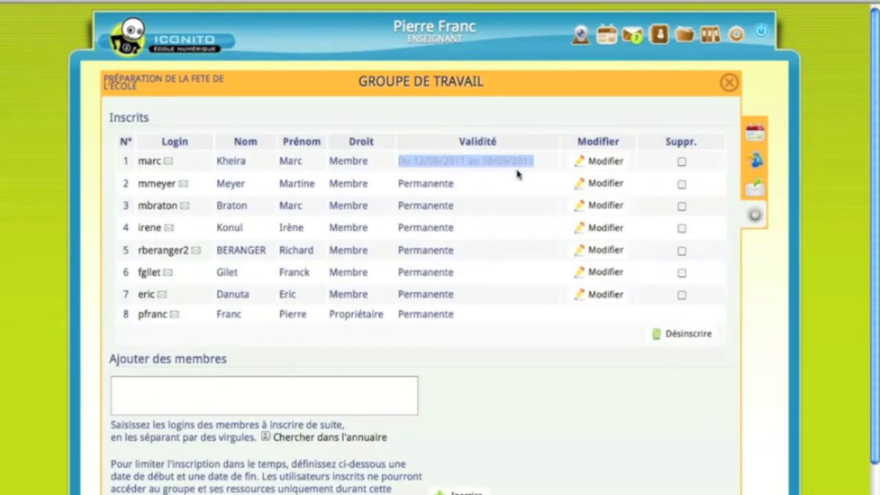
Give the fourth member the Lecteur right and the sixth member the Modérateur right
click(604, 228)
click(204, 117)
click(180, 140)
click(217, 184)
drag(328, 228, 376, 233)
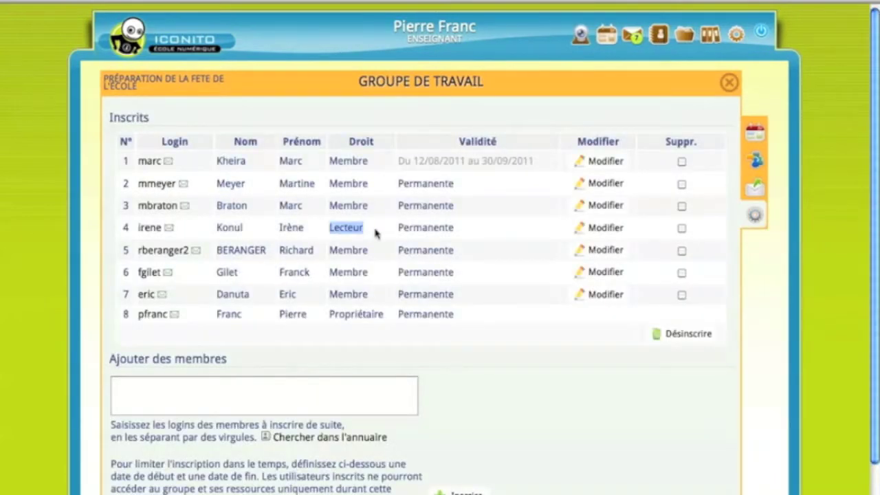
click(603, 273)
click(200, 116)
click(192, 161)
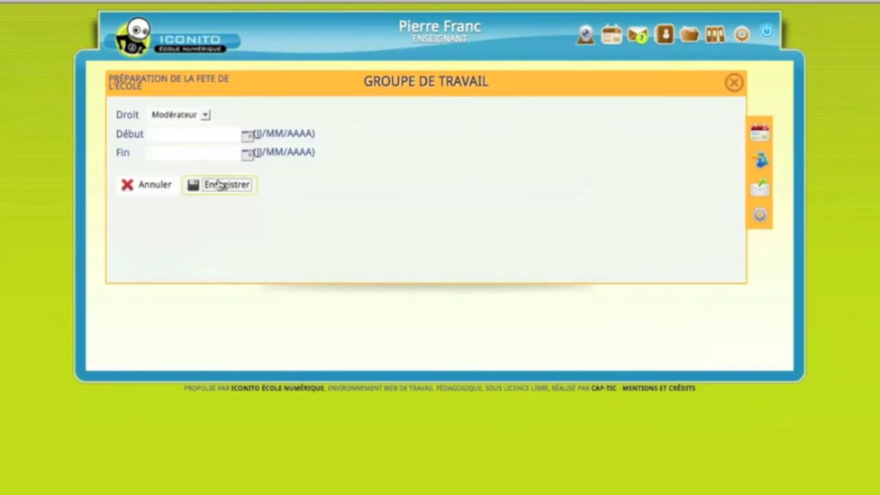
click(219, 185)
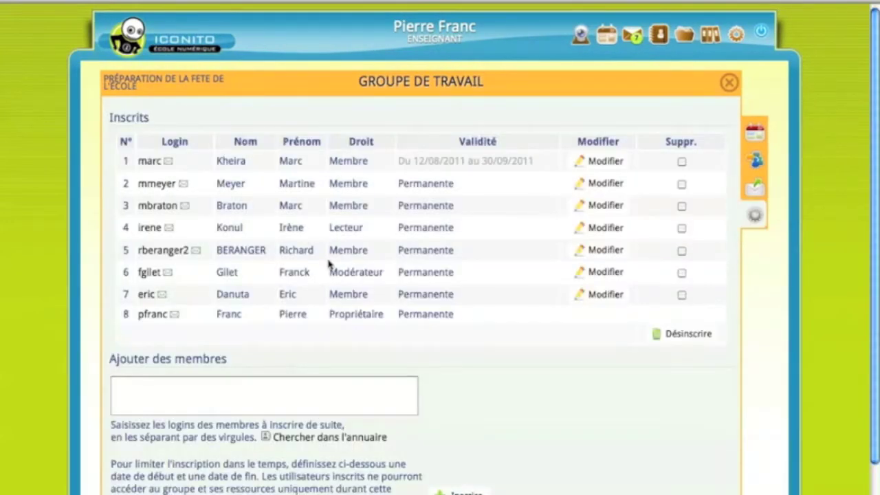
drag(387, 273, 328, 273)
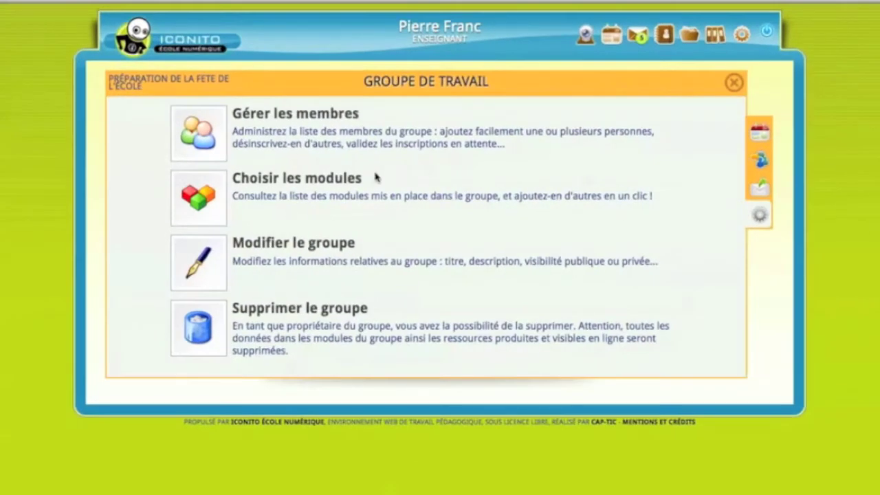
Add the Documents module to the group's modules and confirm the saved selection
click(316, 186)
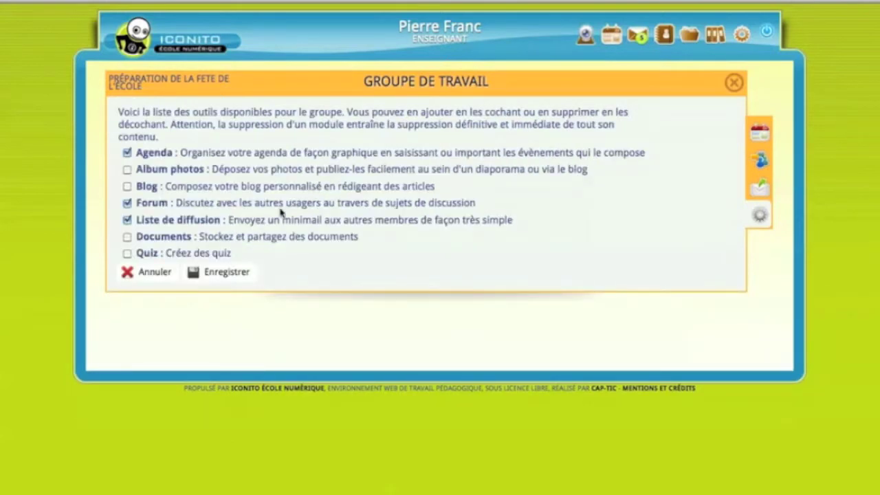
click(127, 237)
click(217, 274)
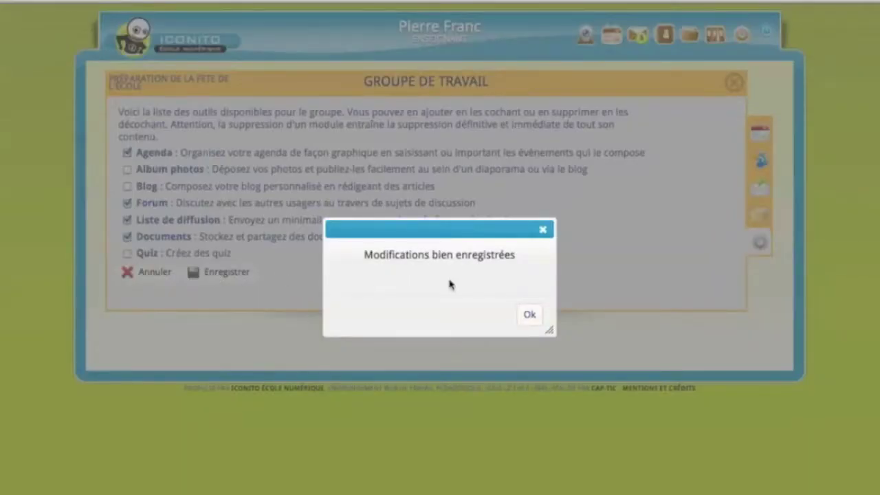
click(528, 315)
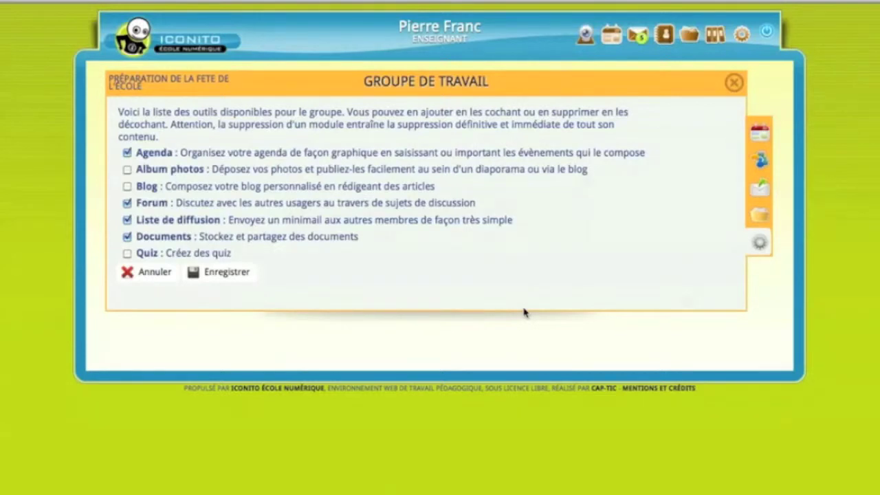
mouse_move(738, 213)
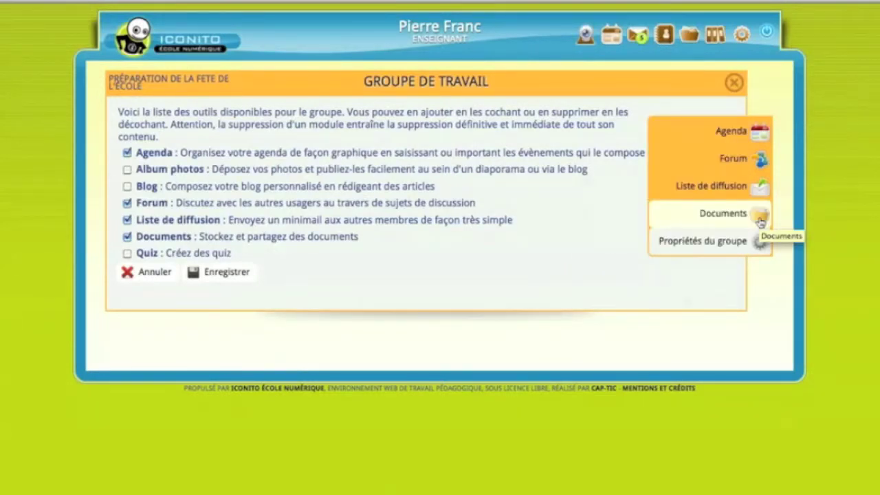
click(729, 249)
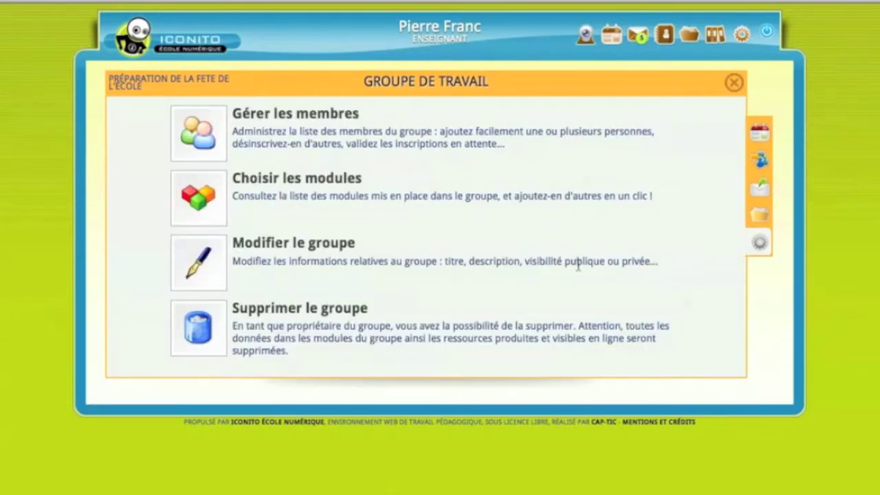
Set the group's keywords to 'stands, spectacle, buvette' and save the details
click(325, 242)
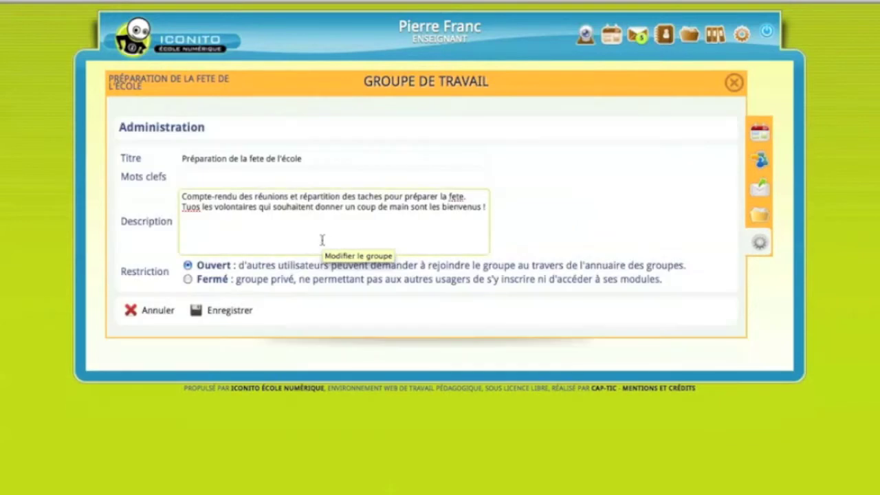
click(253, 178)
text(stan)
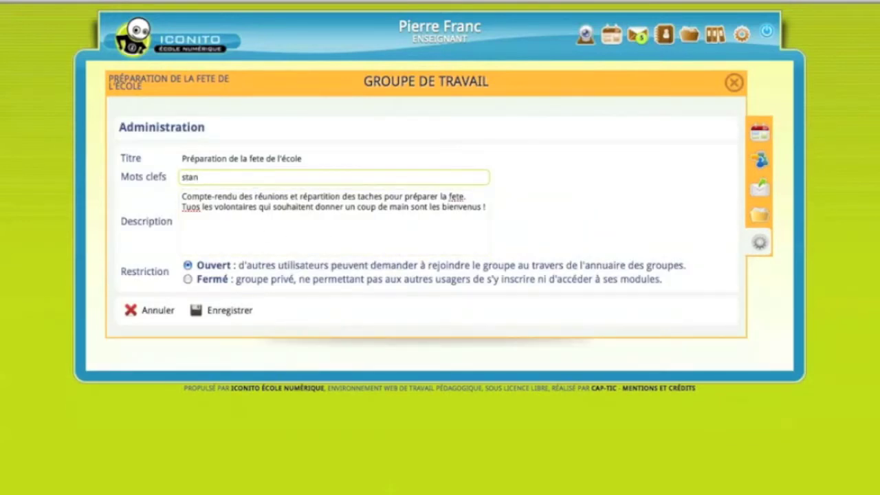
text(ds, spectacle, buvette)
click(247, 240)
click(217, 313)
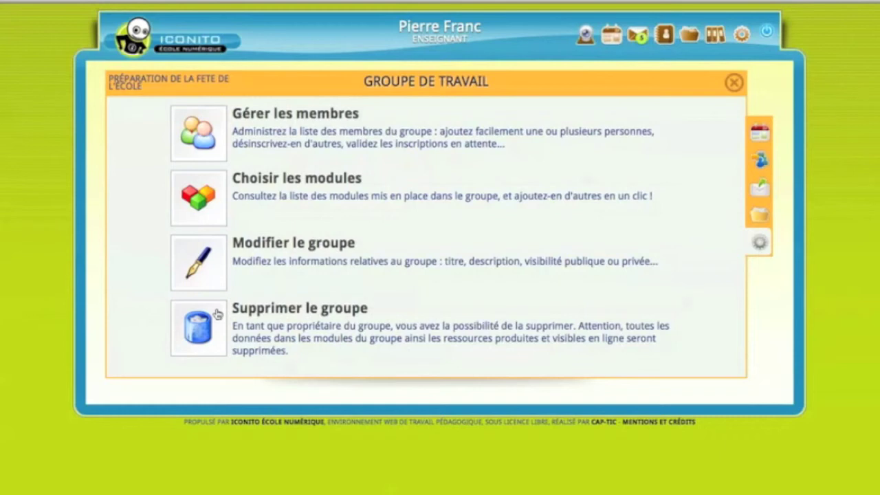
Delete the 'Préparation de la fete de l'école' work group and confirm the deletion
click(280, 309)
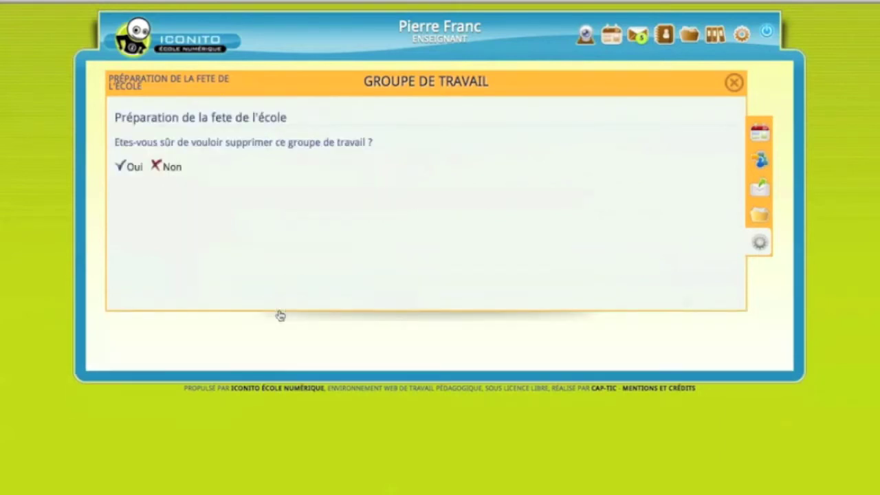
click(132, 171)
Open the properties page of the Les Volcans work group
scroll(569, 268, down, 15)
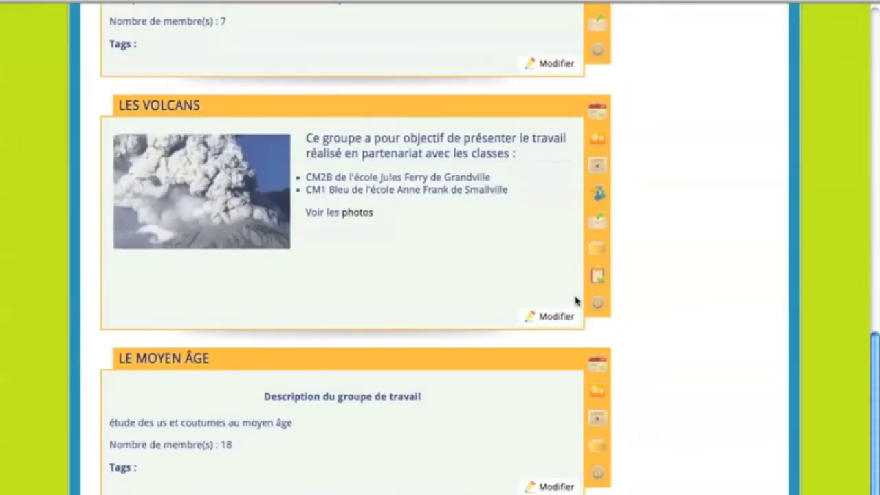
mouse_move(596, 302)
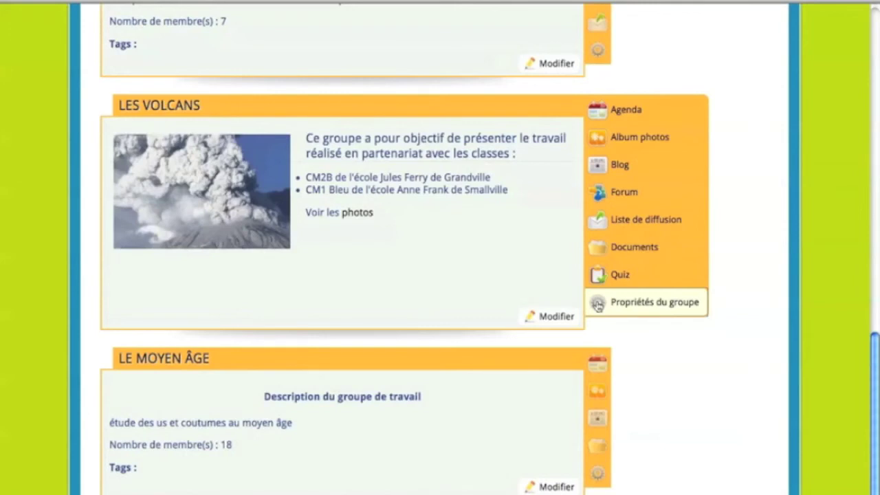
click(597, 303)
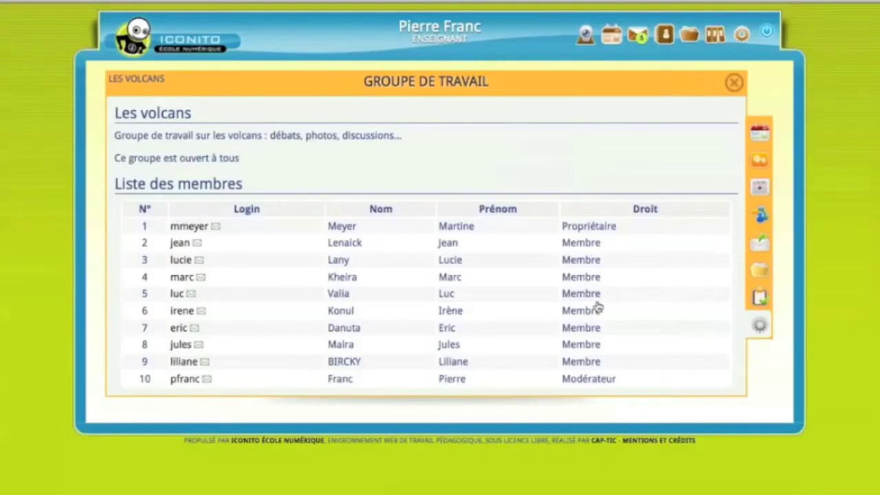